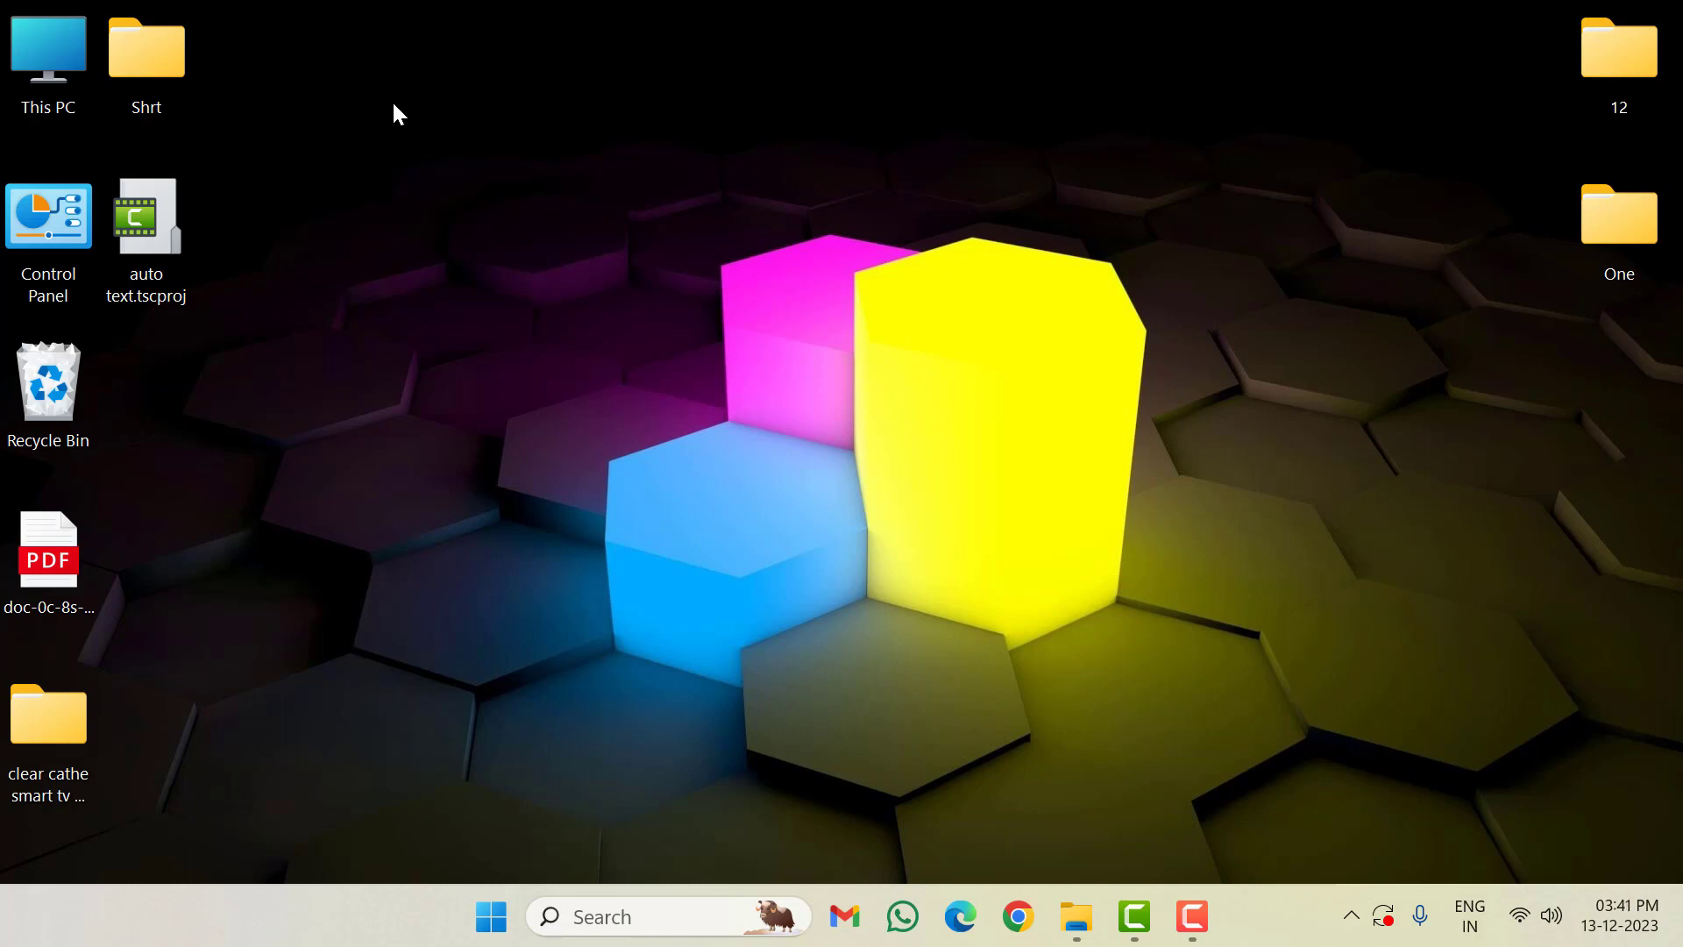
Step: Launch Windows Settings with Win+I and go to the Gaming section
{"action": "key", "text": "super+i"}
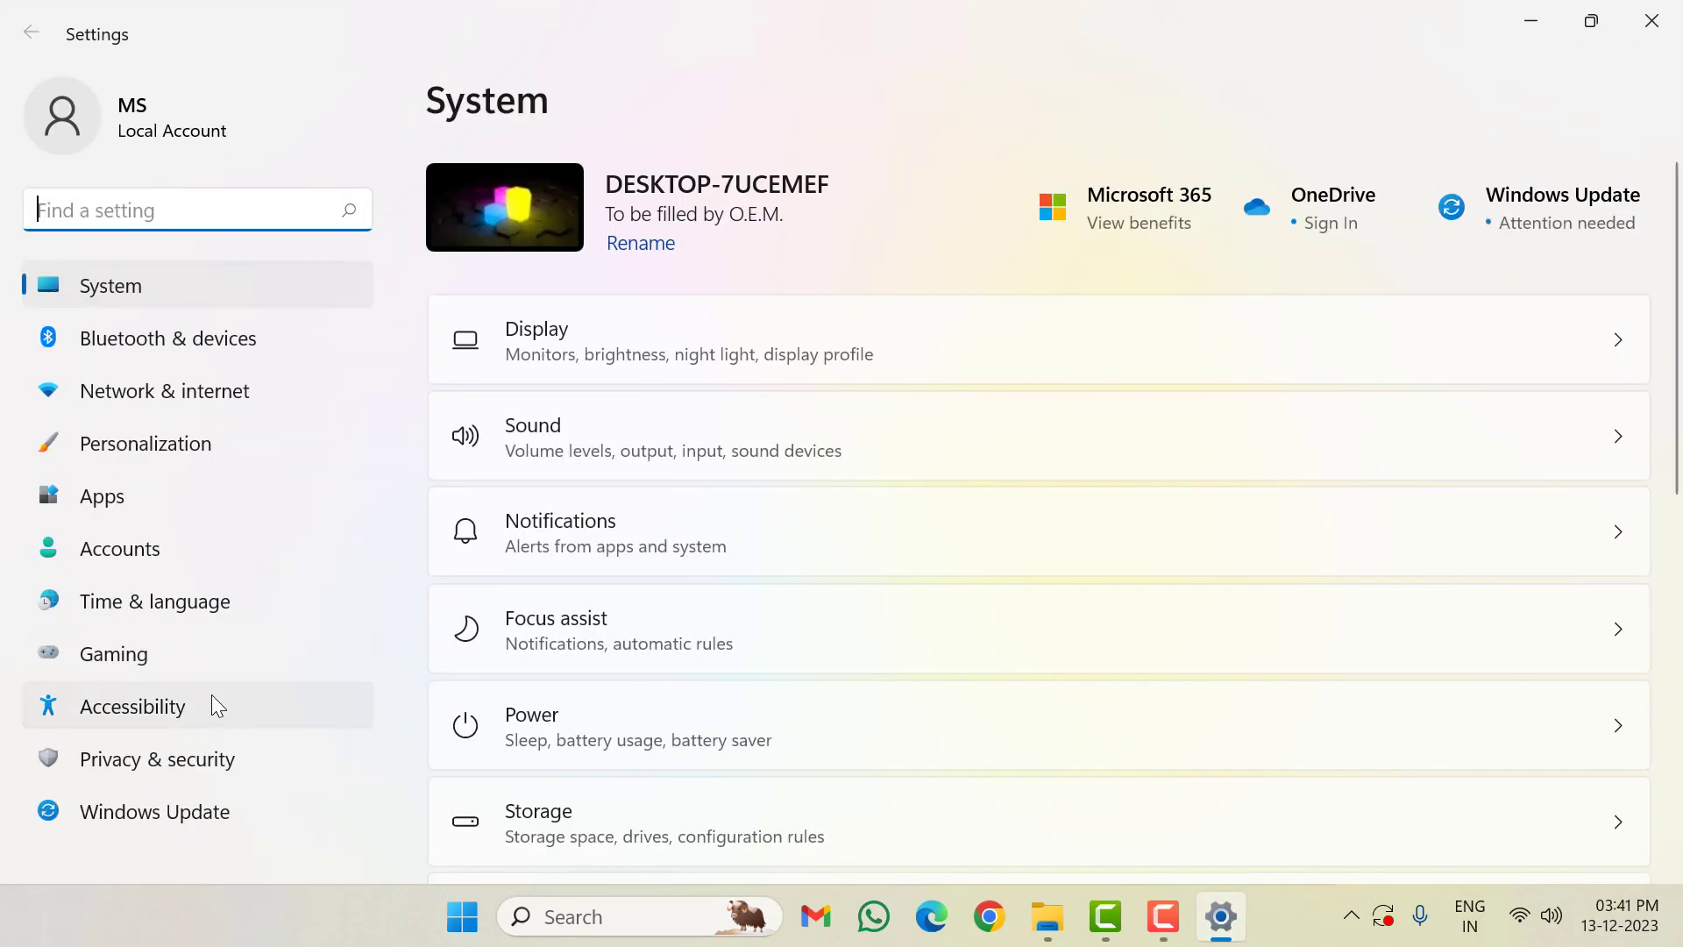
{"action": "left_click", "coordinate": [147, 659]}
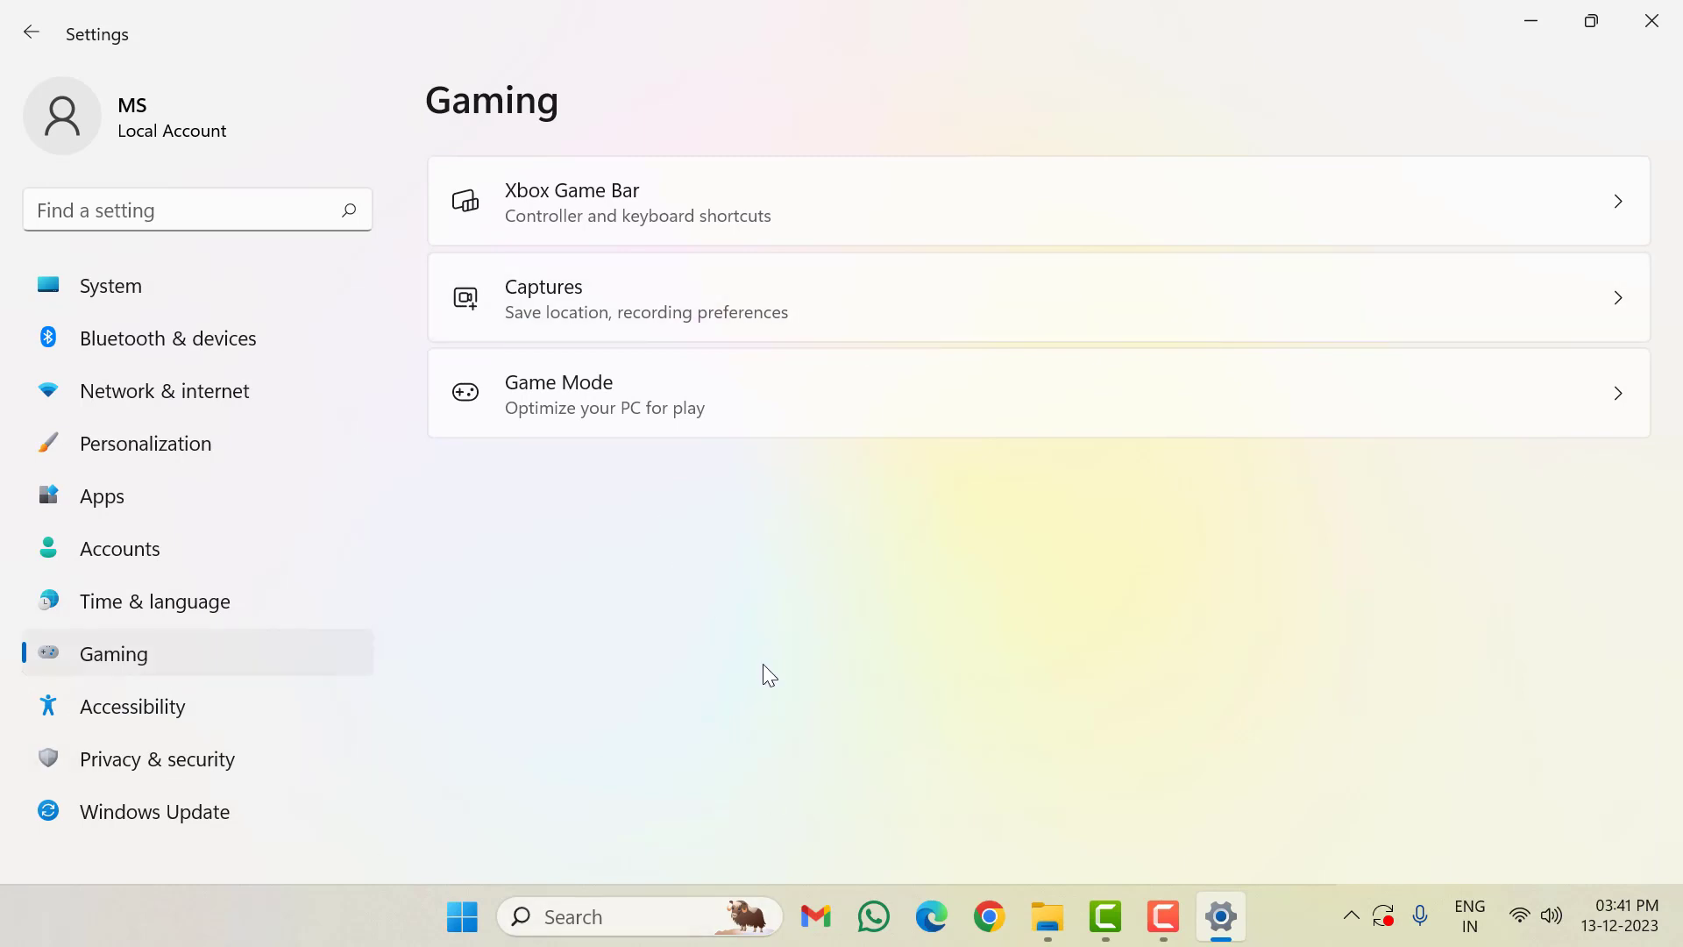
Step: Open the Gaming › Captures page to reach the cursor-recording option
{"action": "left_click", "coordinate": [577, 317]}
{"action": "scroll", "coordinate": [849, 751], "scroll_direction": "down", "scroll_amount": 10}
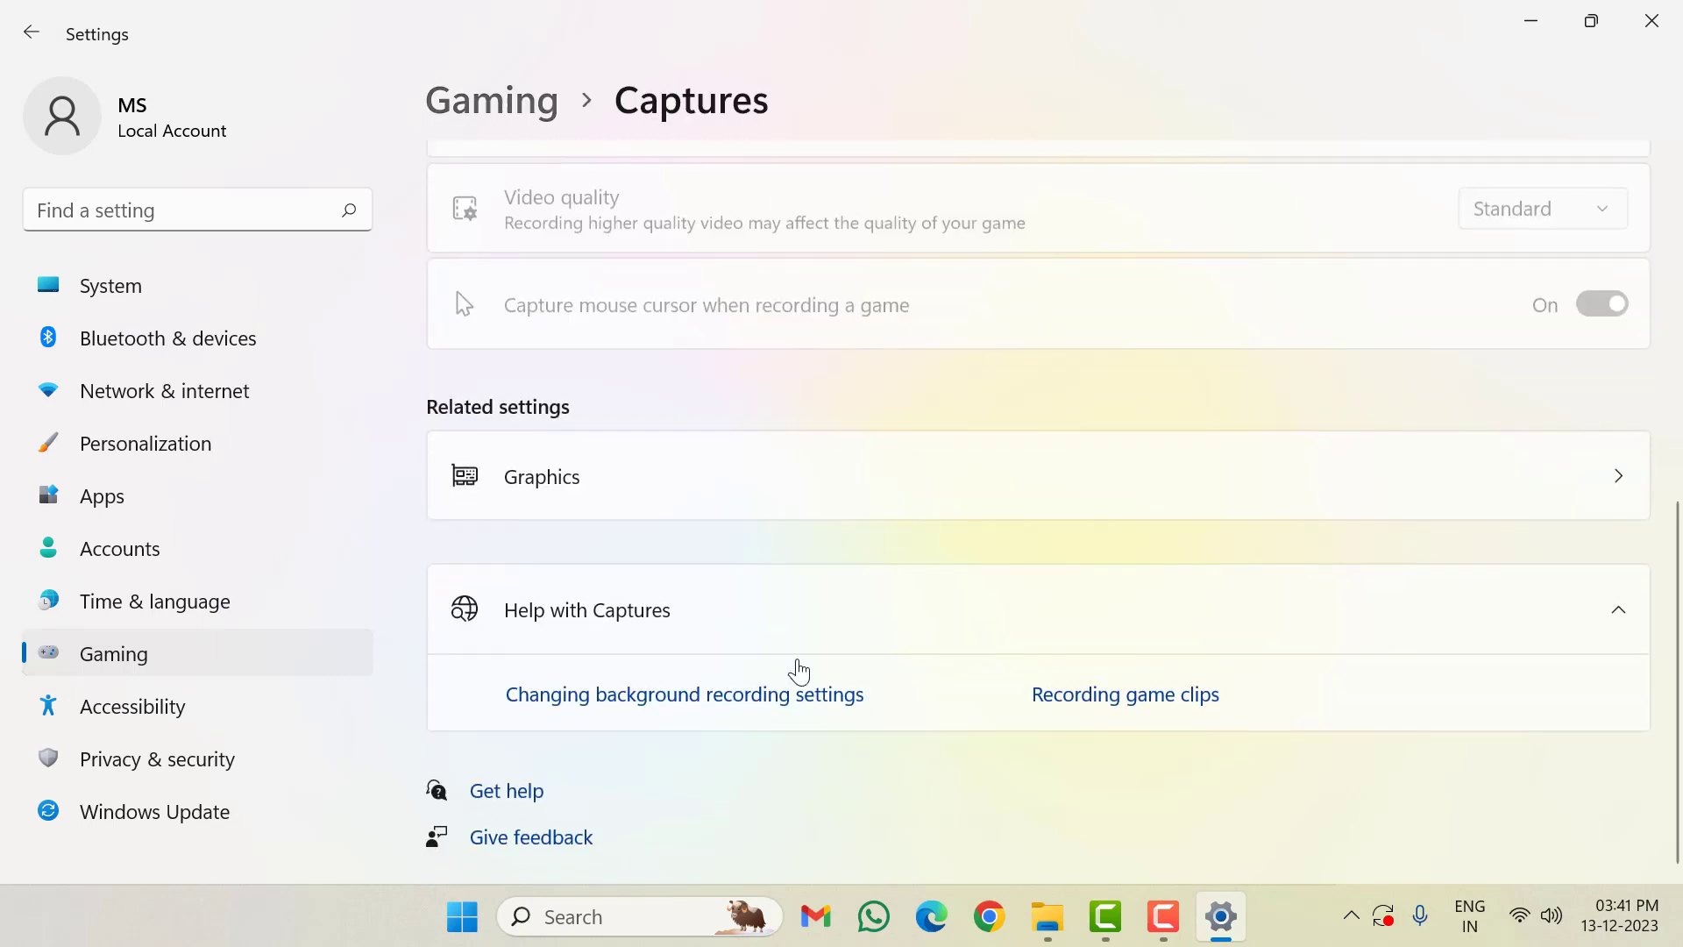